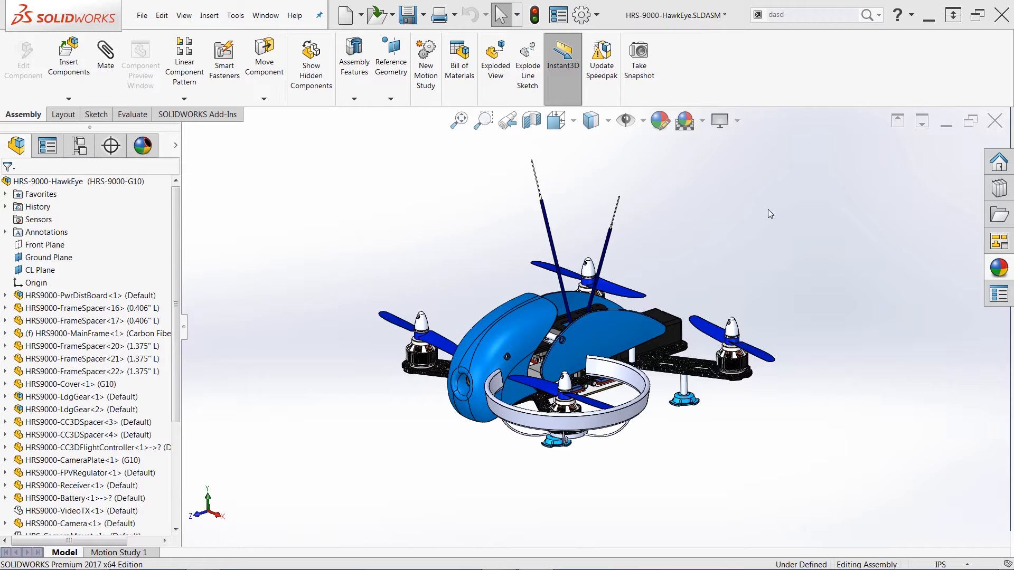
Examine the drone assembly from different angles and look through its component tree, including the Body Shell folder.
mouse_move(763, 256)
middle_down()
mouse_move(758, 219)
mouse_move(806, 229)
mouse_move(759, 255)
mouse_move(769, 239)
middle_up()
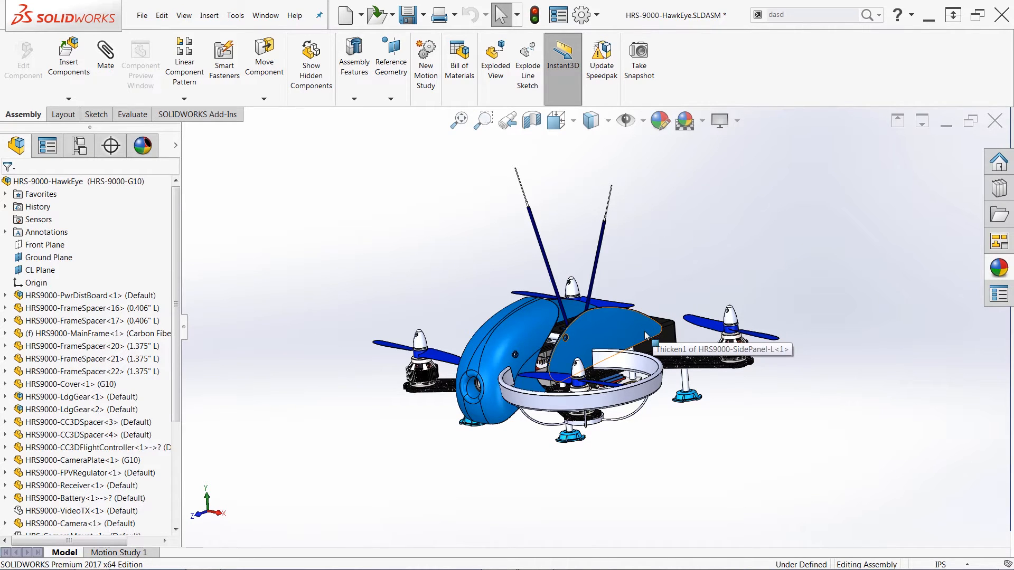
scroll(600, 365, down, 2)
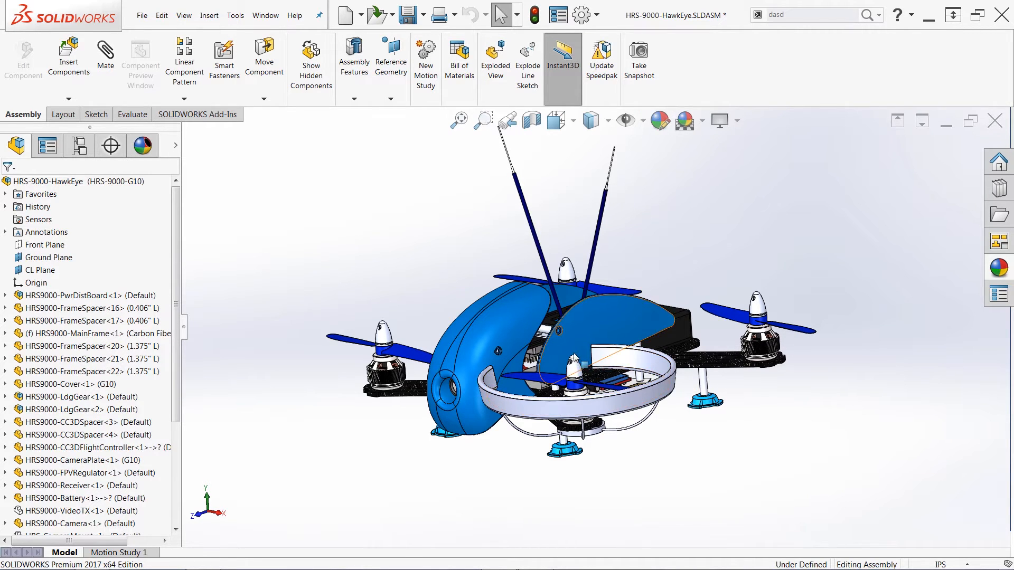
click(509, 332)
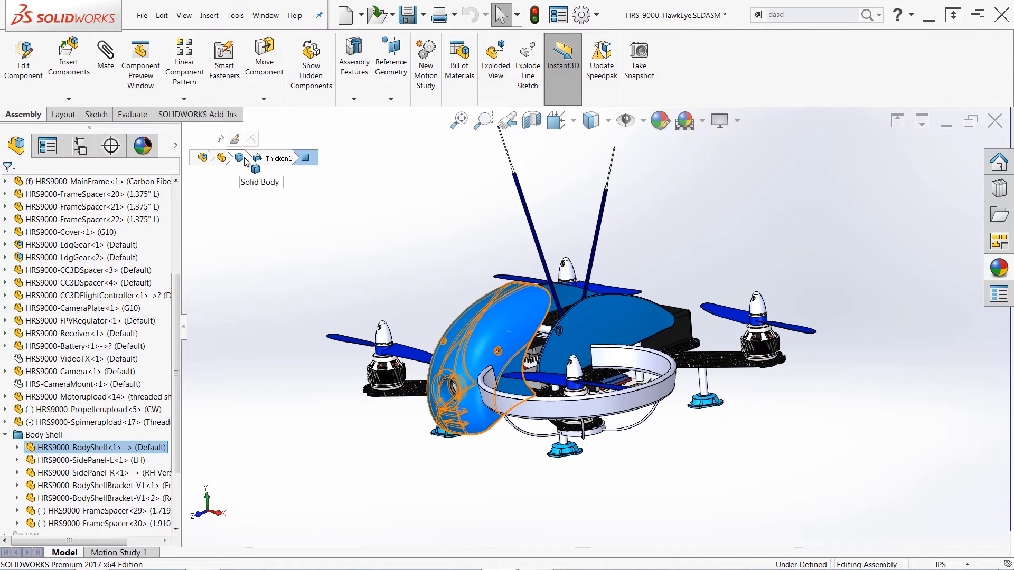
click(259, 200)
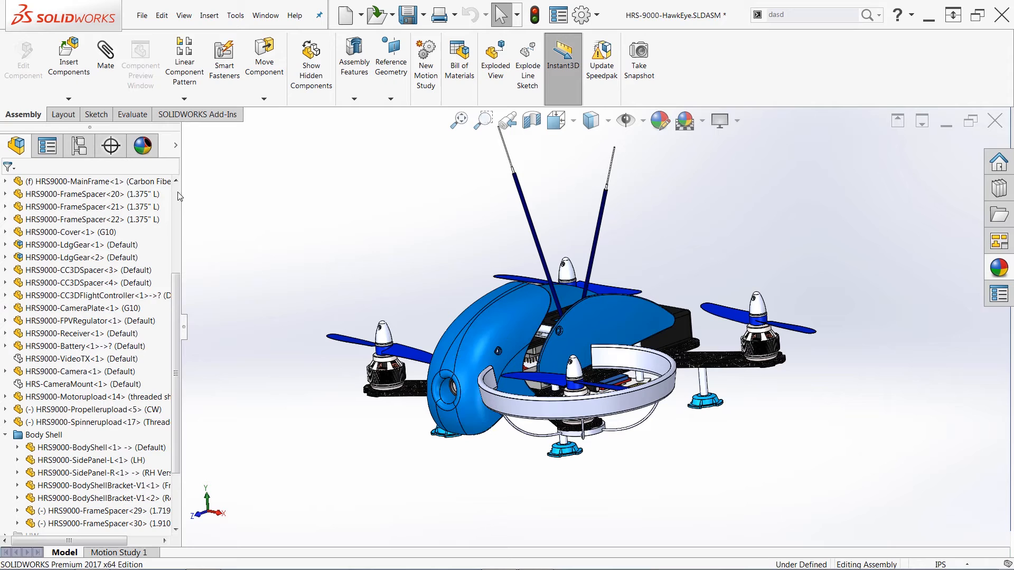
click(129, 167)
middle_drag(656, 447, 620, 457)
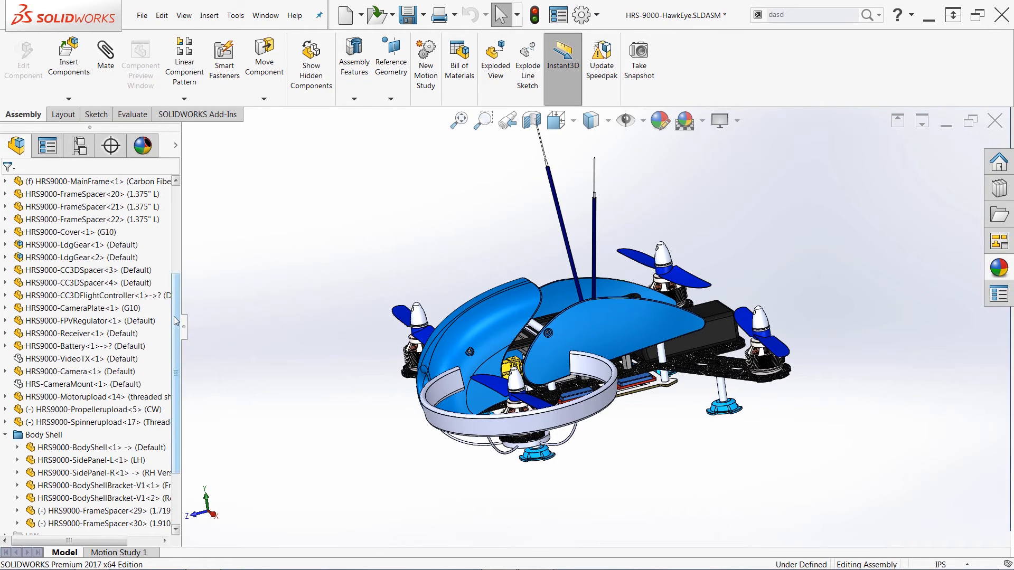
drag(176, 322, 177, 385)
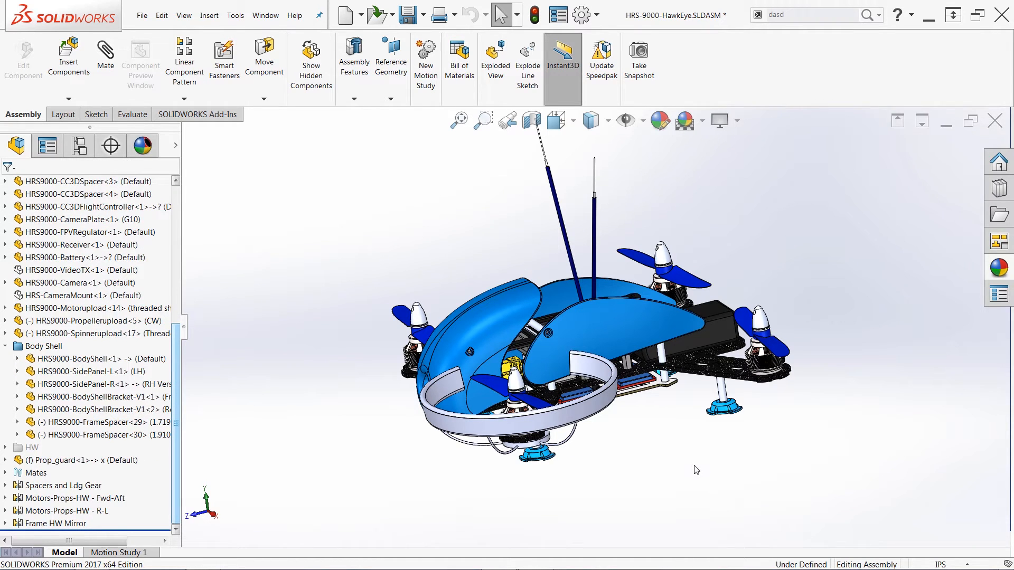
mouse_move(699, 469)
middle_down()
mouse_move(708, 442)
mouse_move(699, 469)
middle_up()
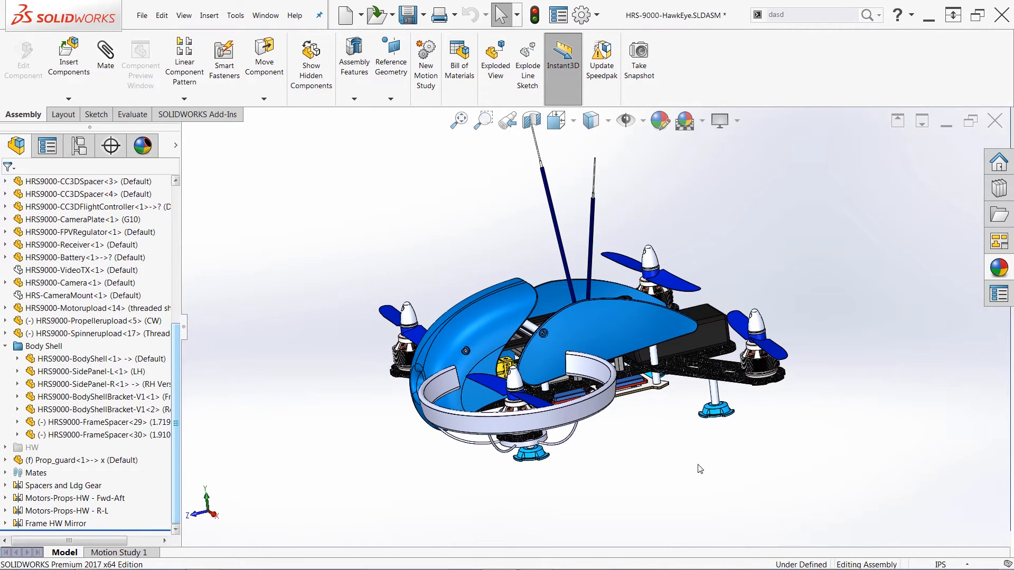
Filter the component tree by "radio", select the HRS9000-VideoTX component to highlight it, then clear the filter and selection.
click(149, 168)
text(radio)
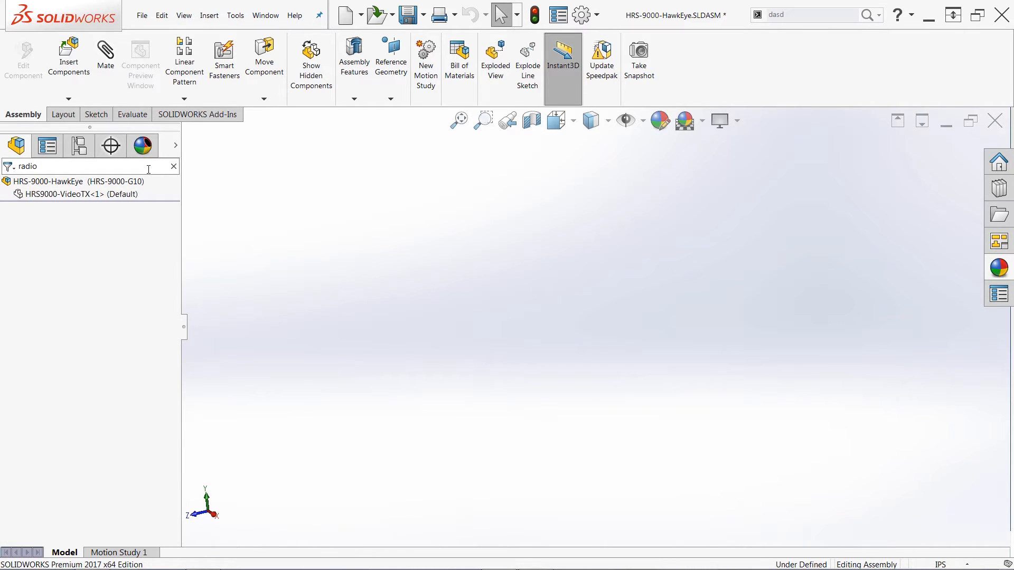
click(65, 195)
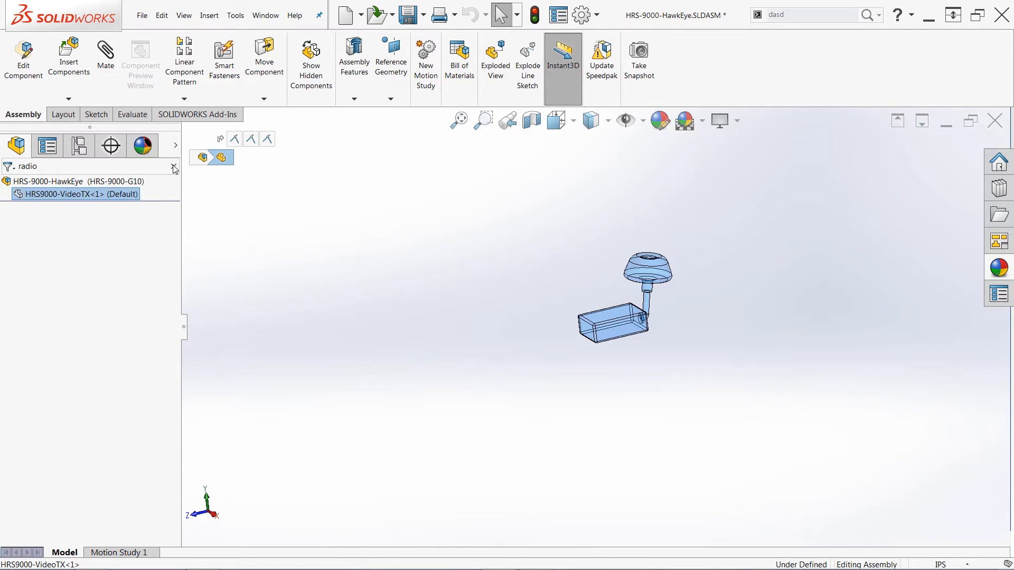
click(174, 167)
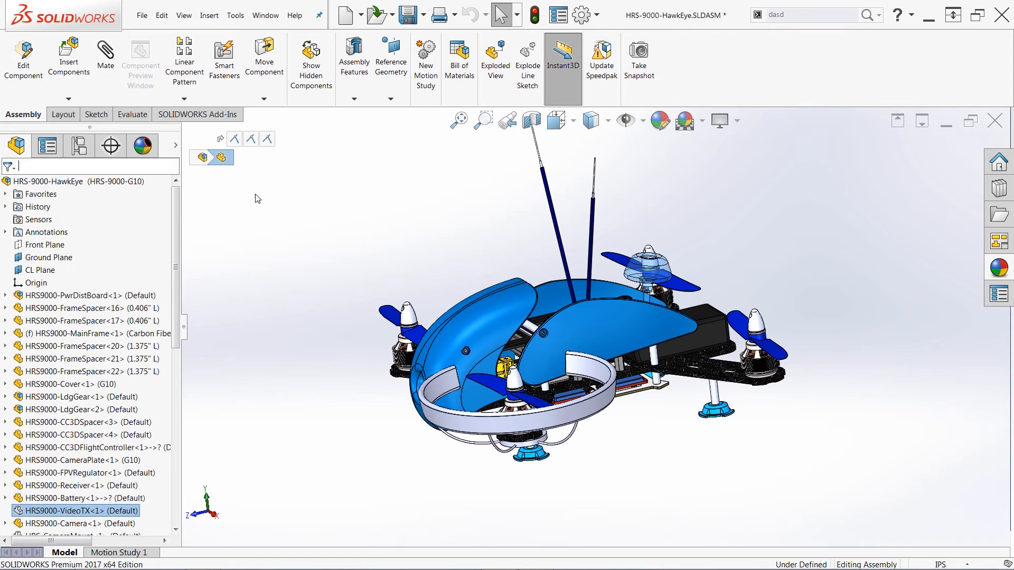
click(313, 214)
Add the tag "Test;" to the Thicken1 feature of the blue HRS9000-BodyShell.
scroll(515, 255, up, 1)
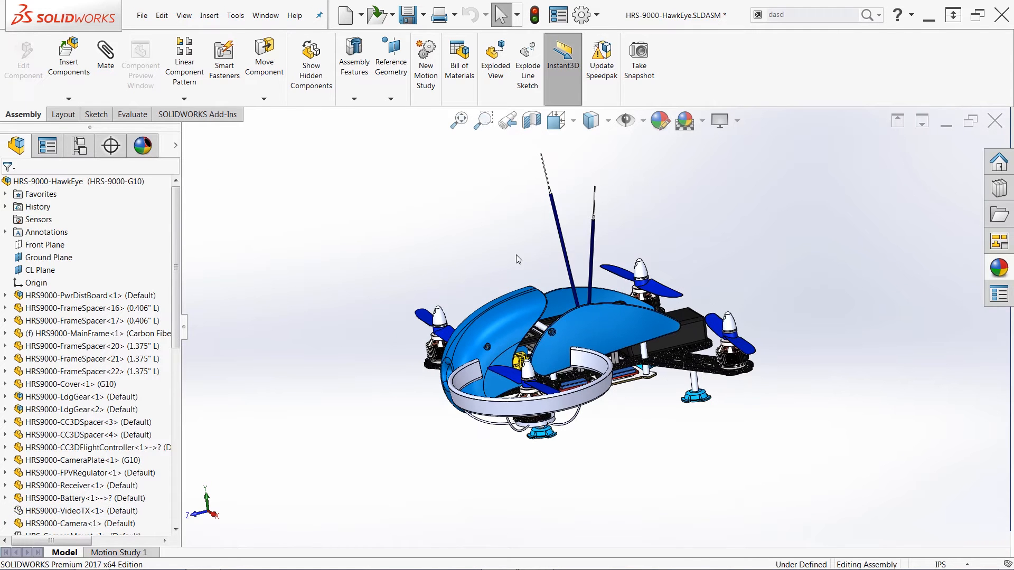
scroll(529, 263, down, 1)
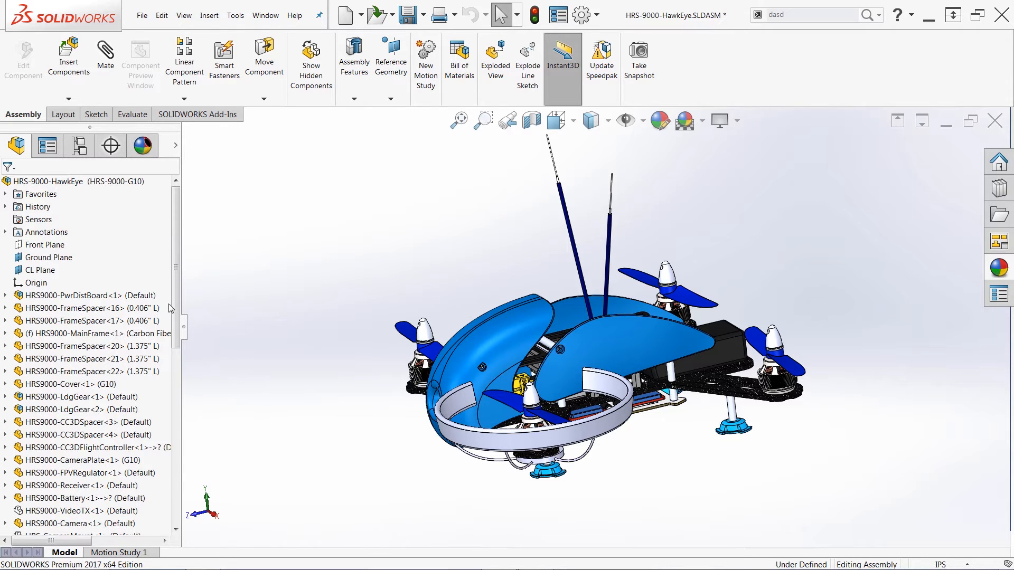
key(ctrl)
key(ctrl)
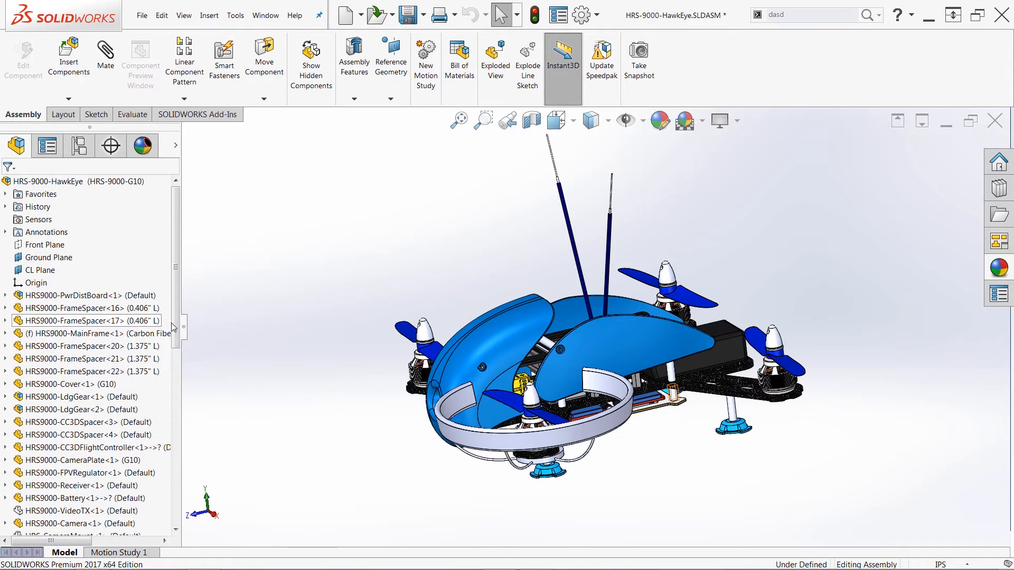
click(512, 335)
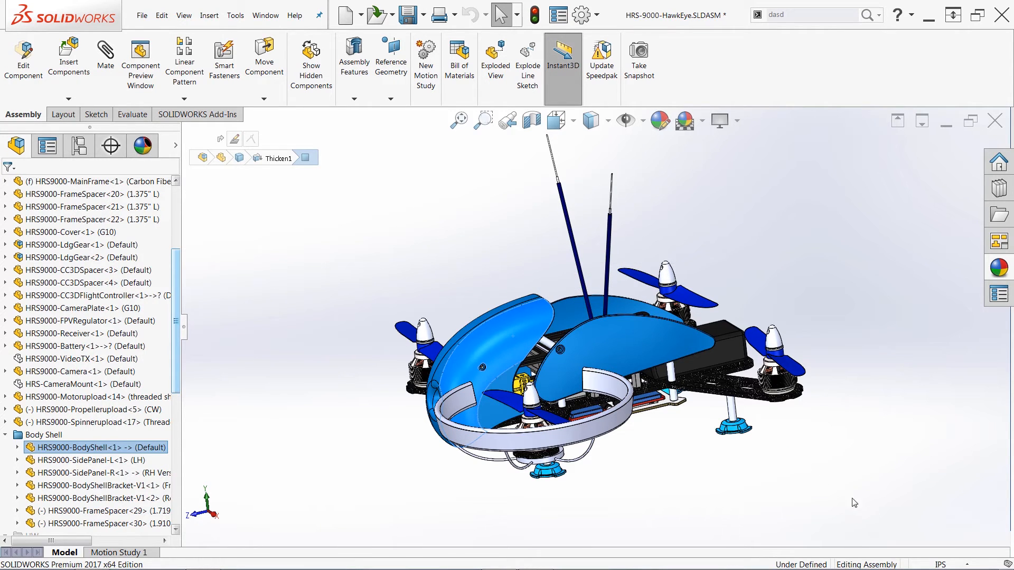
click(1007, 564)
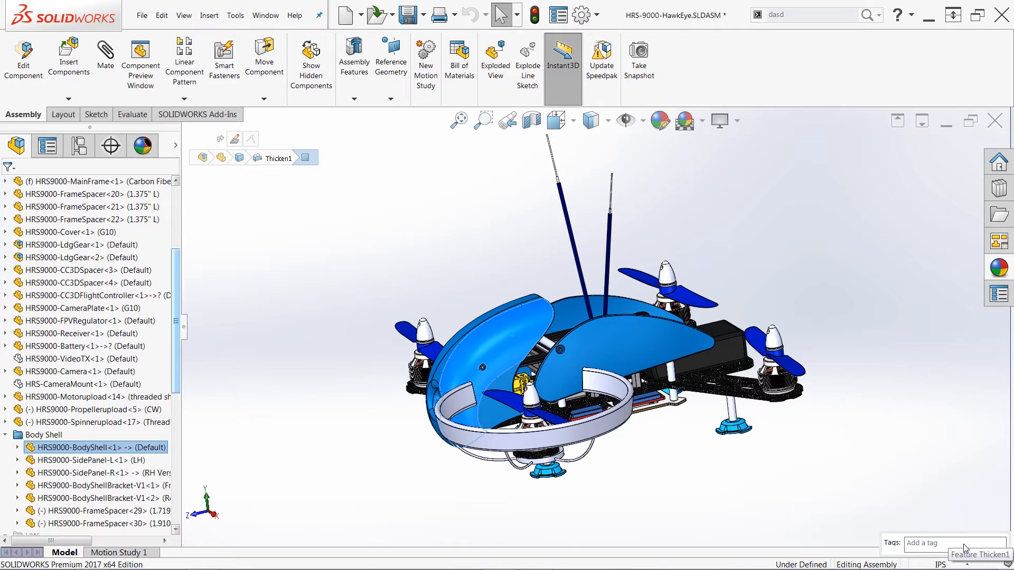
click(964, 543)
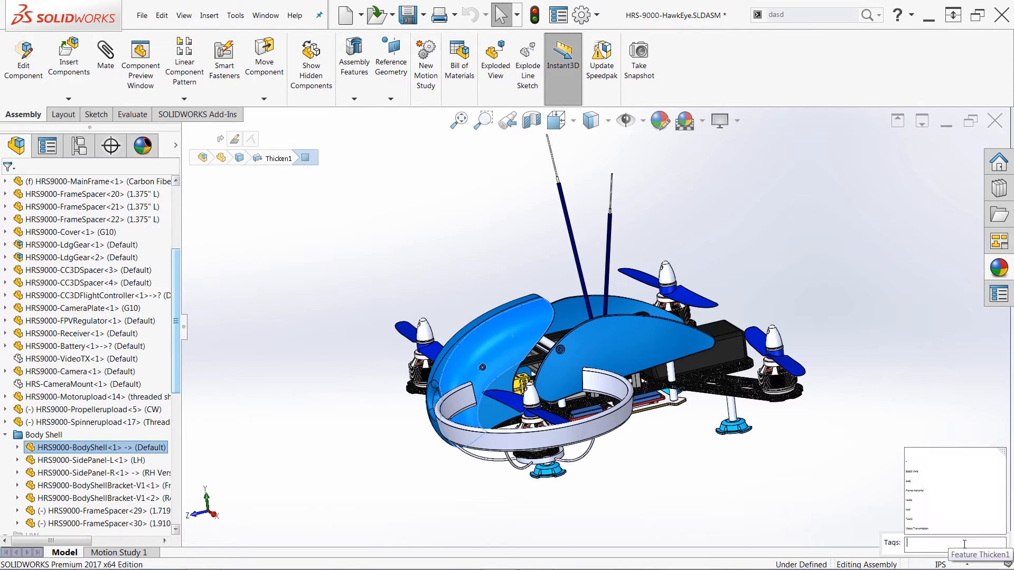
text(Test;)
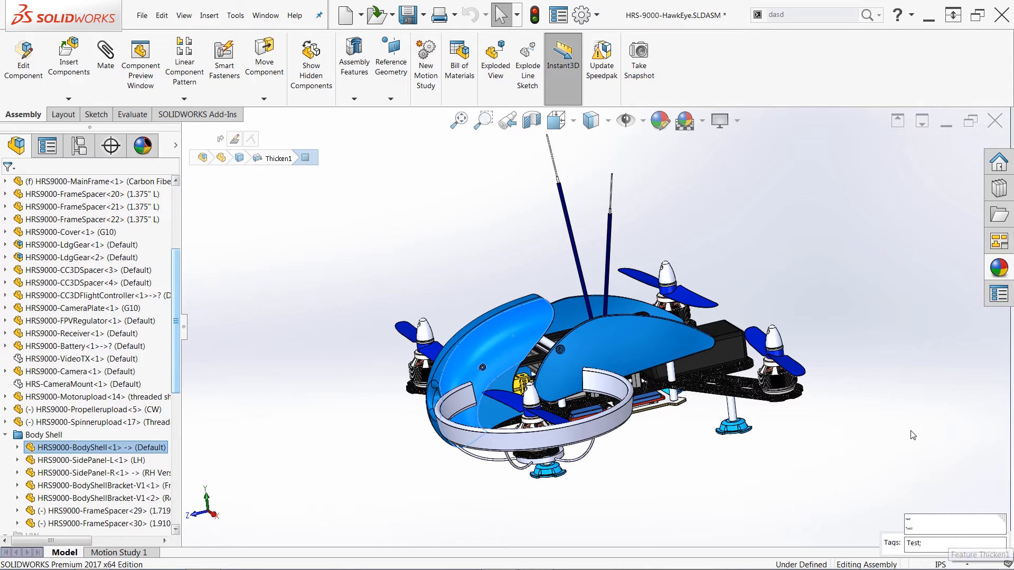
click(910, 431)
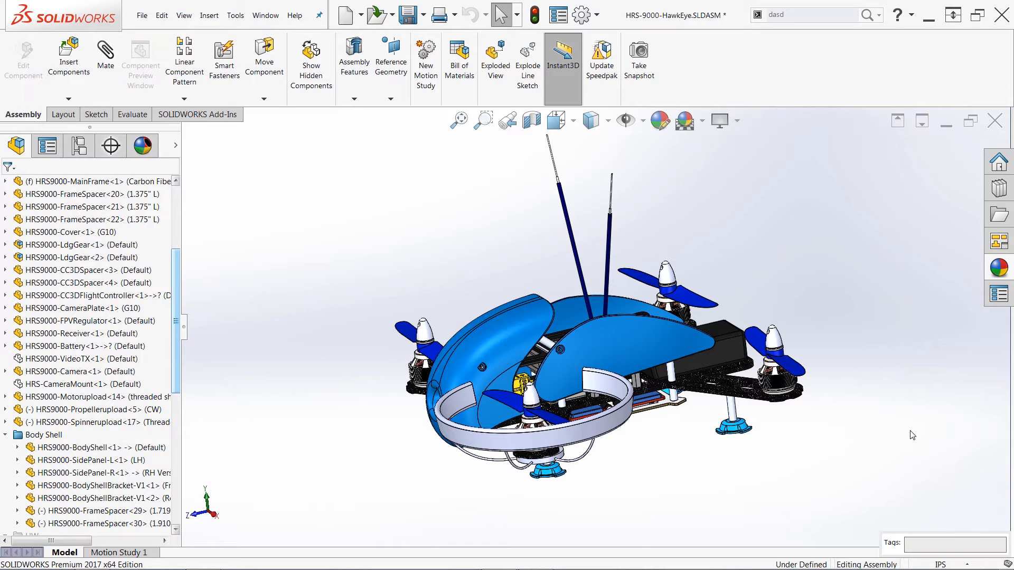
Filter the component tree by the tag "Test", then clear the filter to restore the full assembly.
click(155, 165)
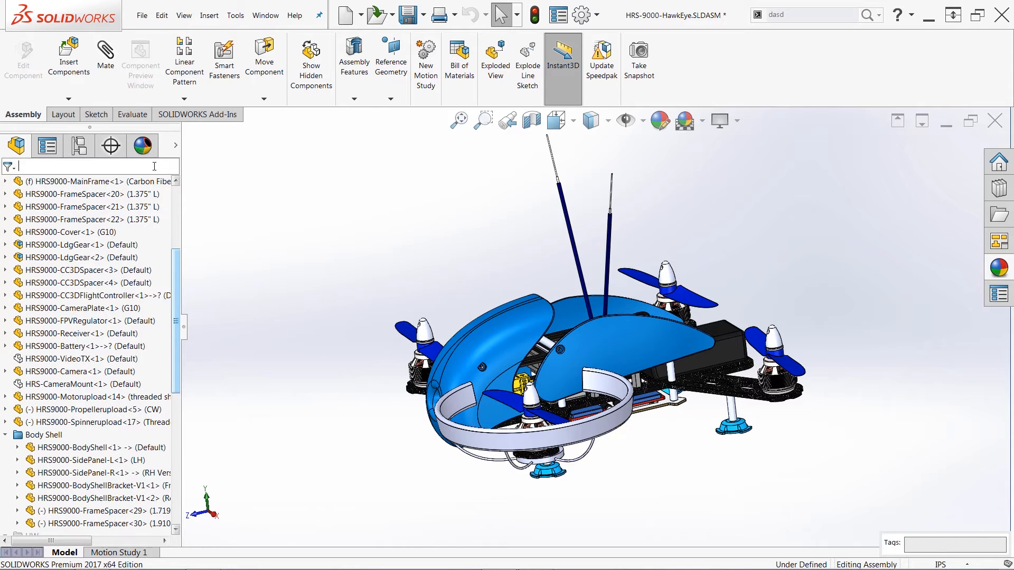
text(Test)
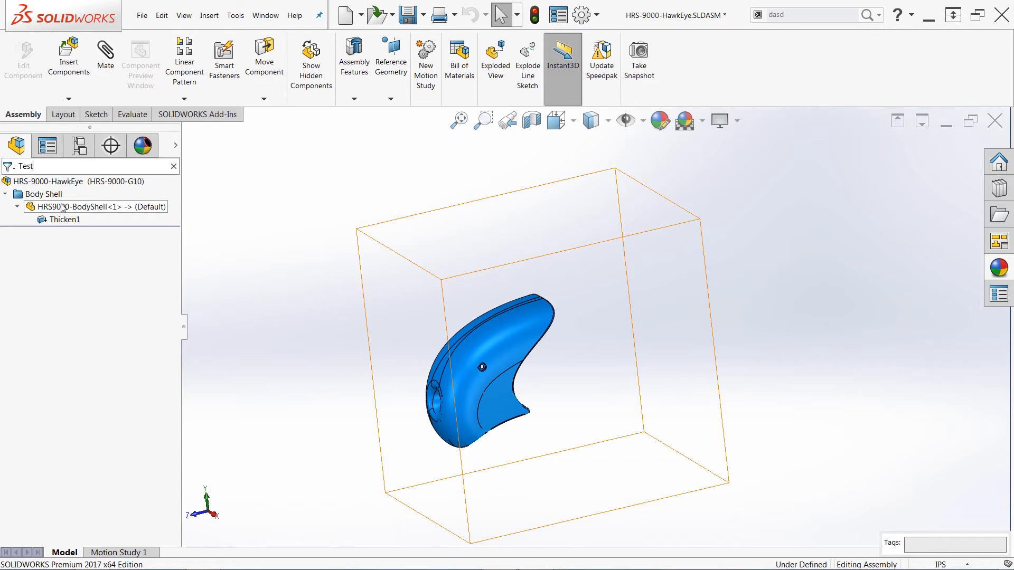
double_click(19, 167)
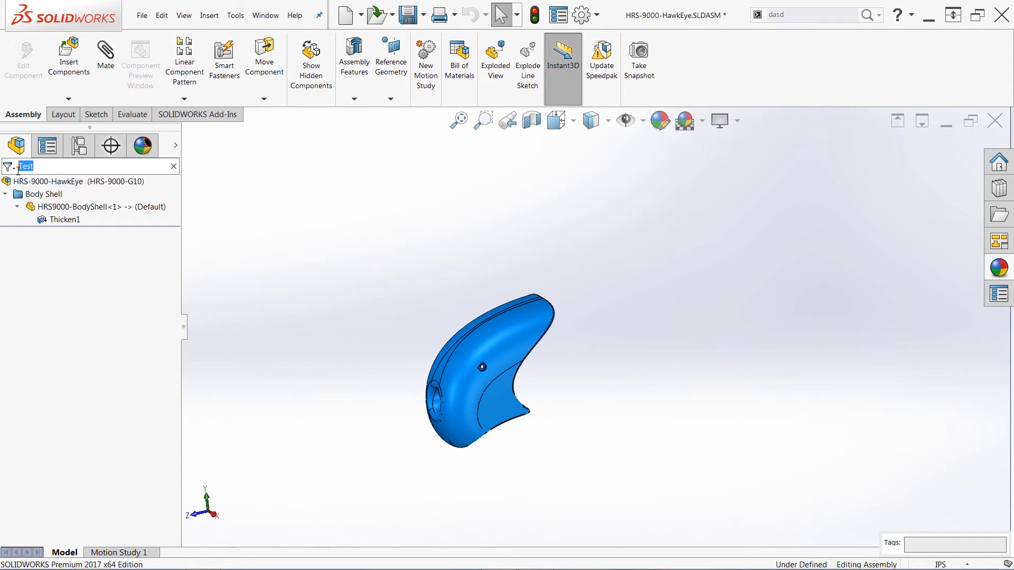
key(BackSpace)
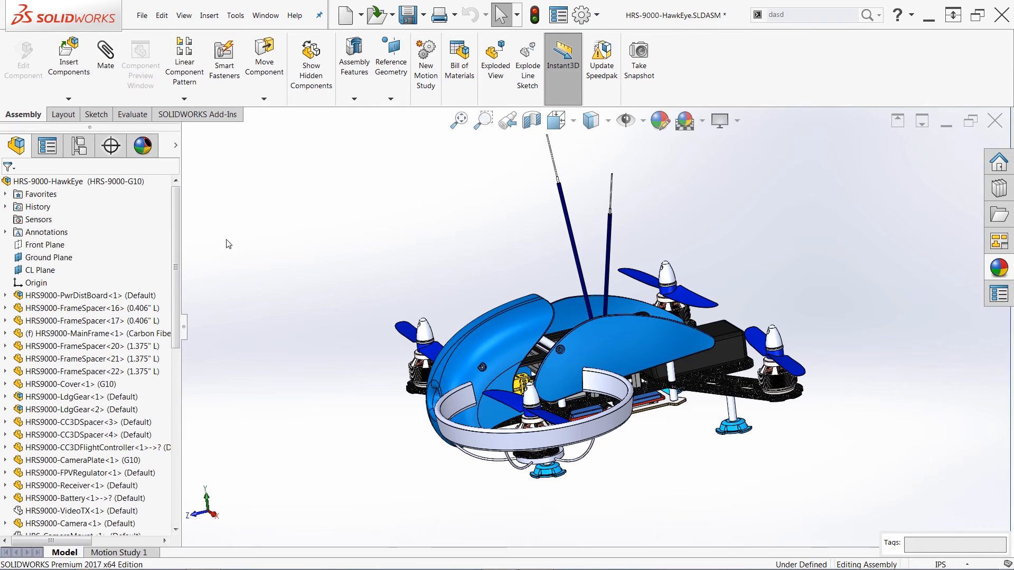
Add the tag "Test2" to Sketch1 under Boss-Extrude1 in the Prop_guard part.
scroll(177, 233, down, 2)
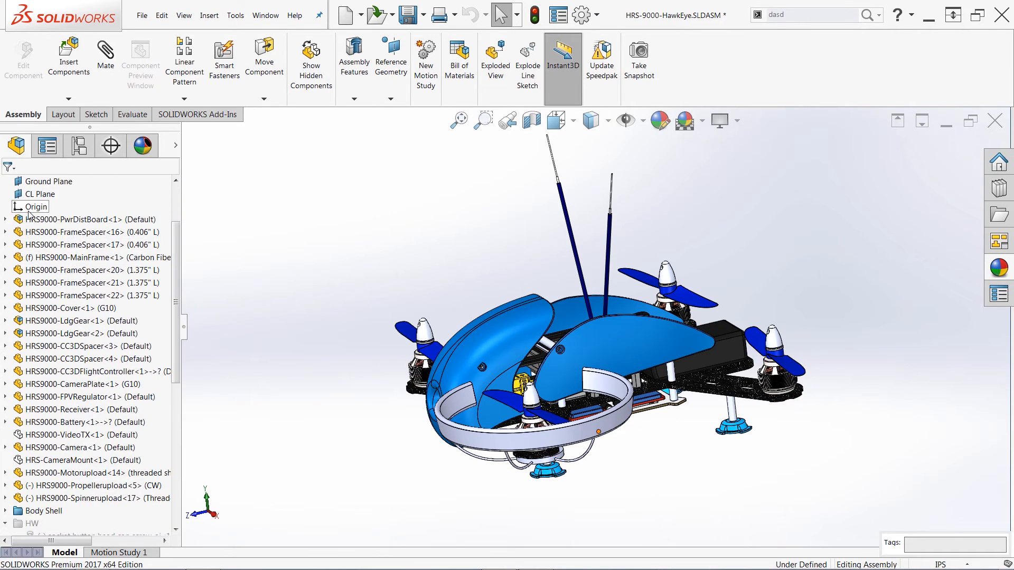
scroll(6, 226, down, 8)
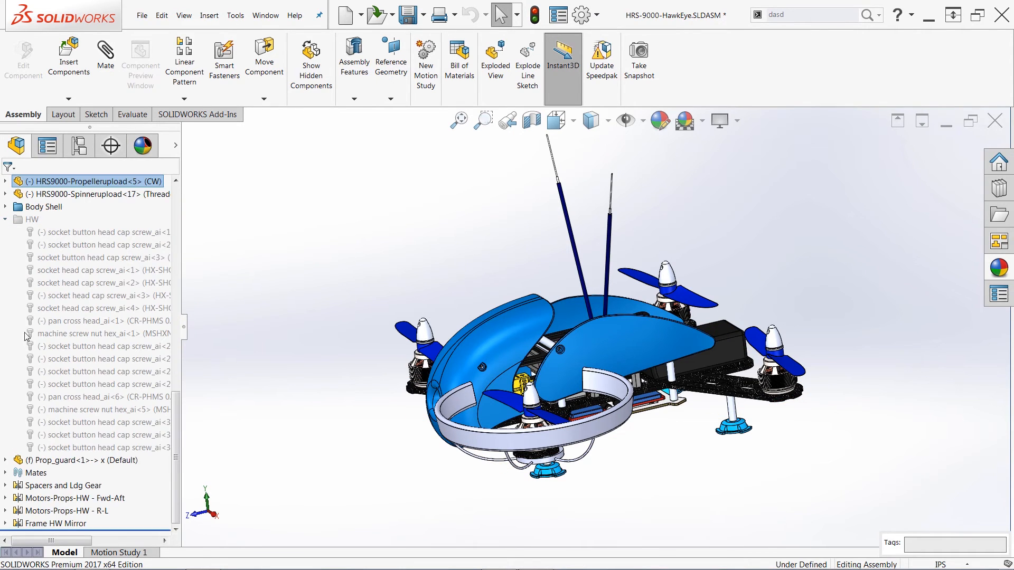
click(5, 460)
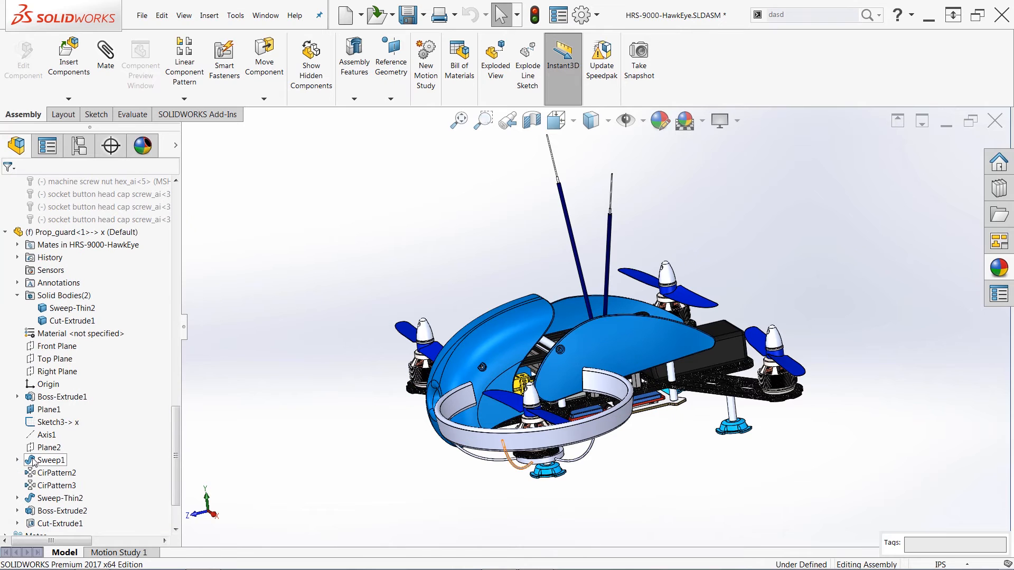
click(17, 396)
click(62, 411)
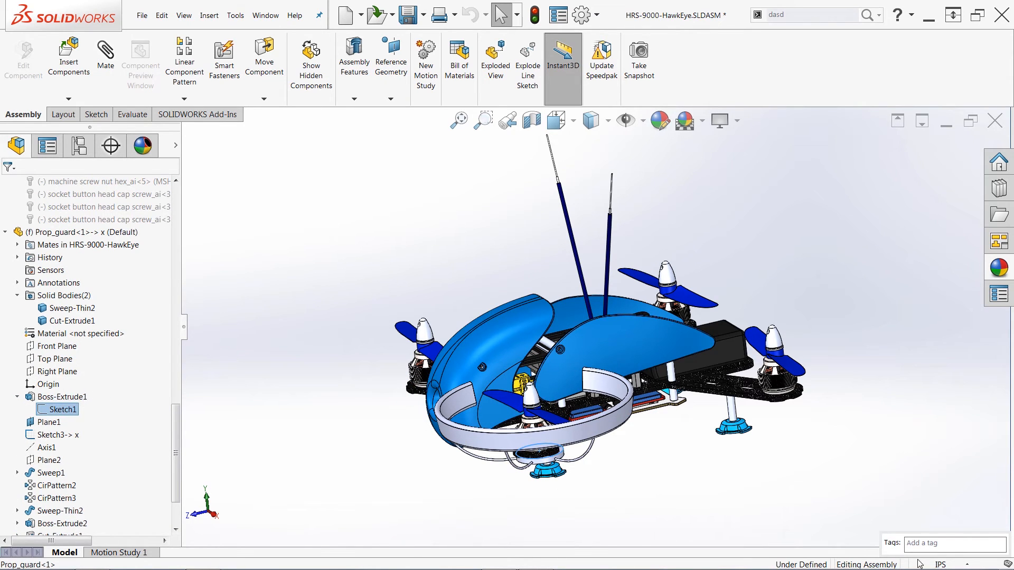
click(946, 545)
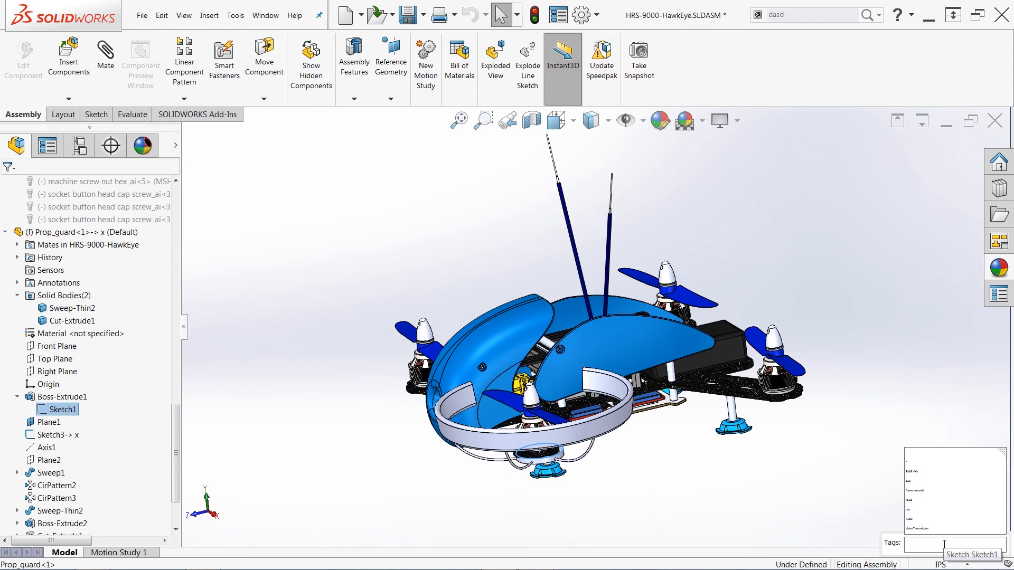
text(Test2;)
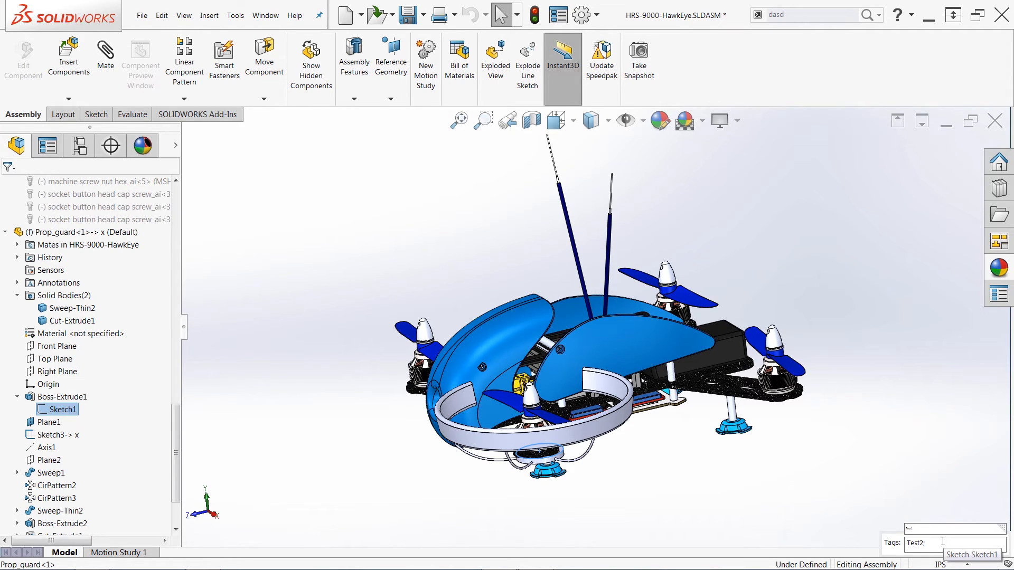
key(BackSpace)
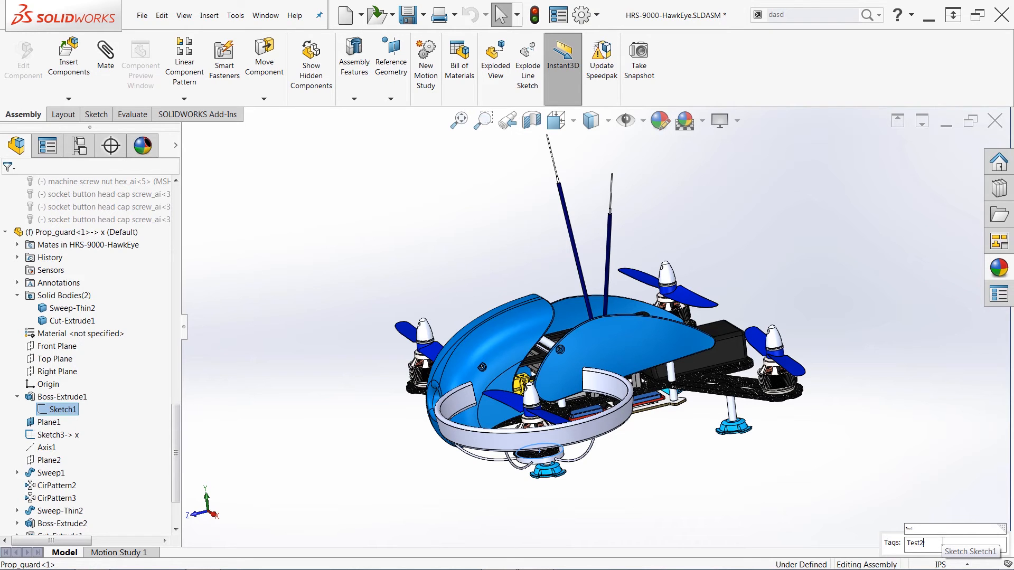
click(901, 447)
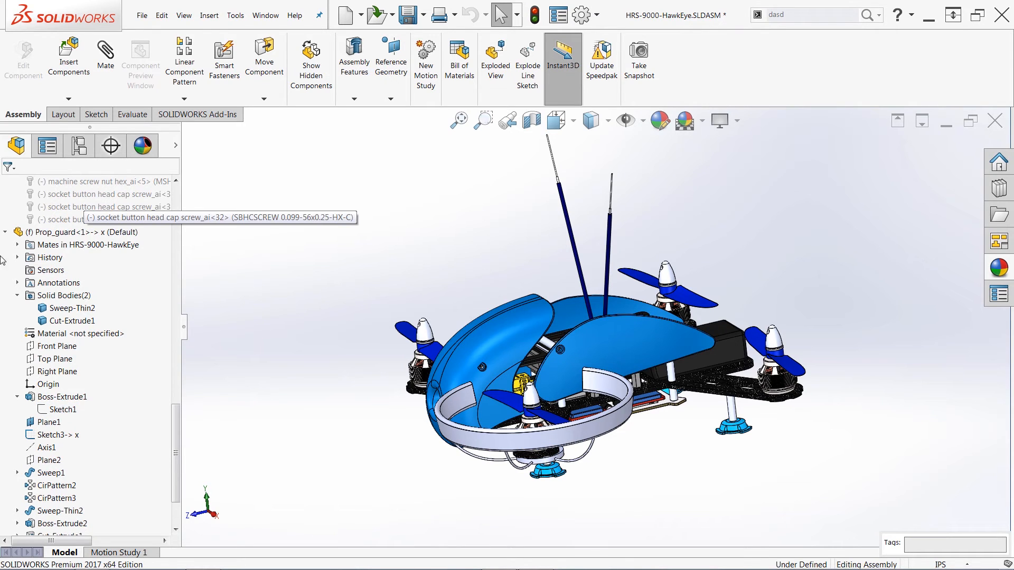
Collapse the expanded Prop_guard, HW and PwrDistBoard entries, filter the component tree by "test2" and select the tagged Sketch1.
click(5, 233)
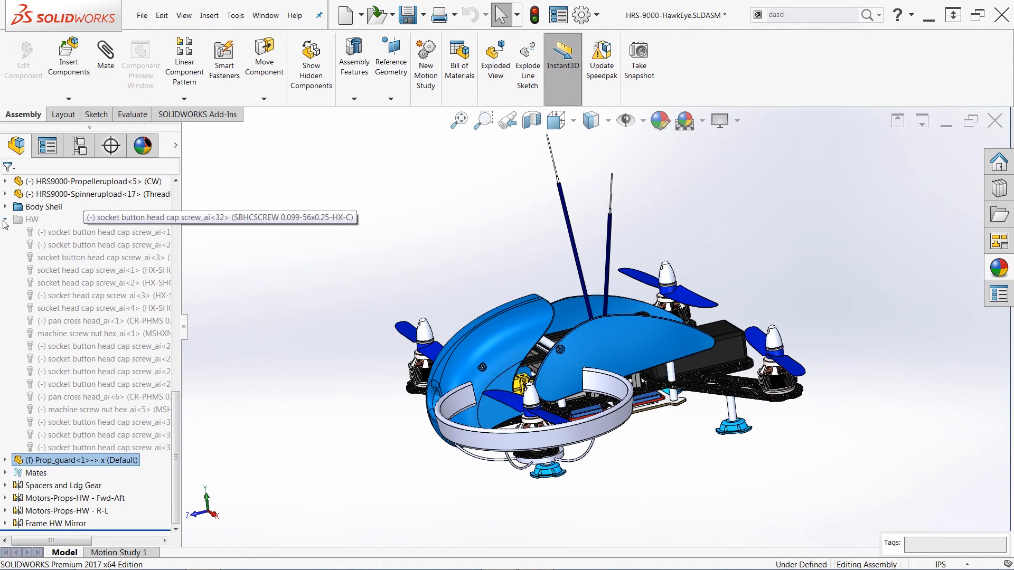
click(5, 221)
scroll(18, 295, up, 10)
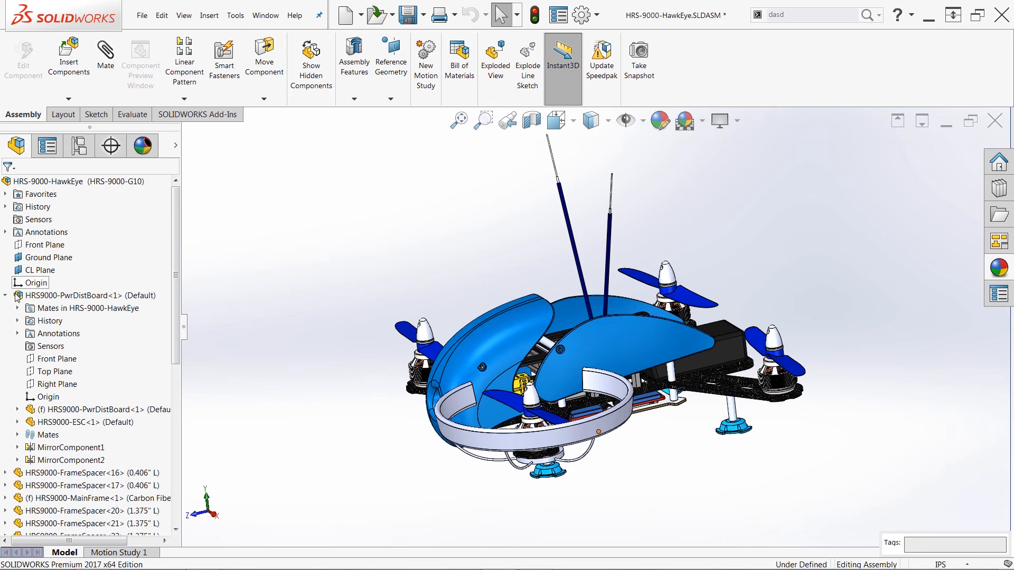
click(5, 295)
click(43, 167)
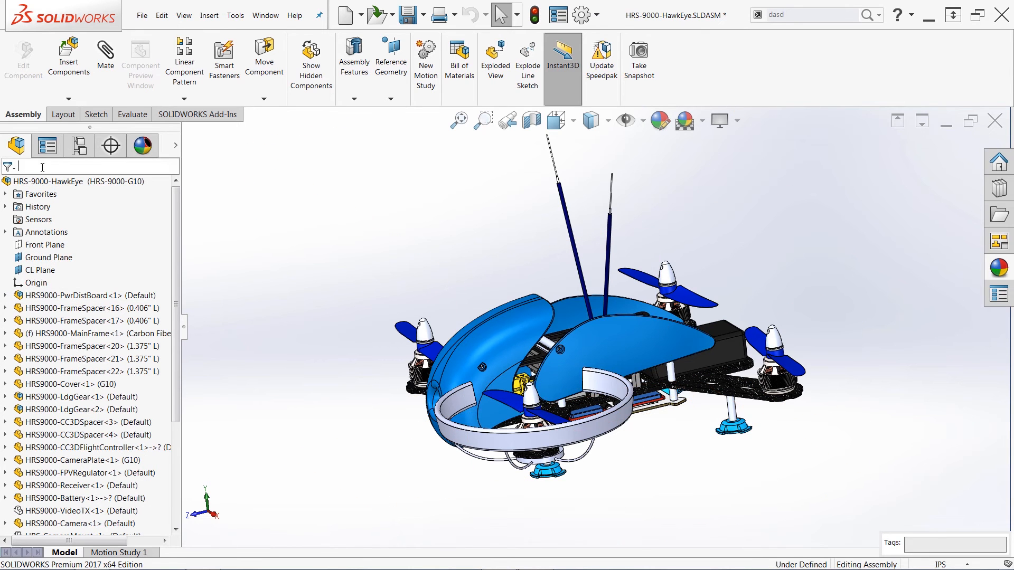
text(test2)
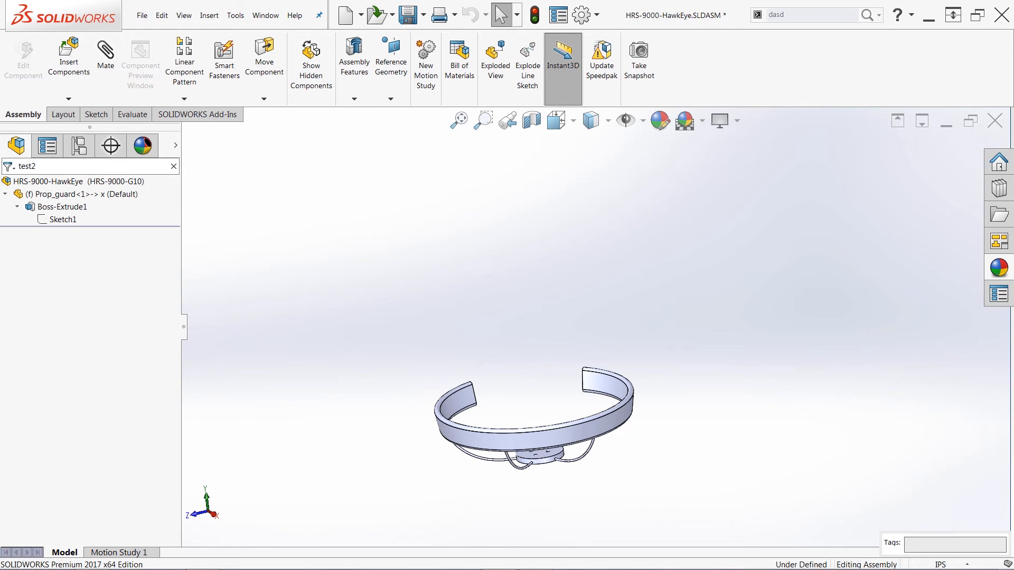
click(62, 221)
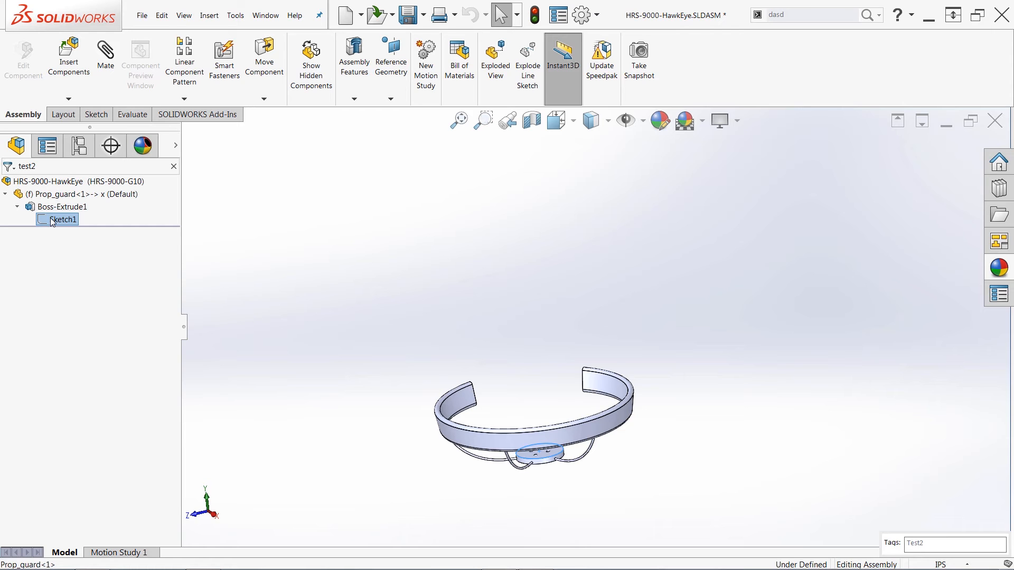
Clear the tree filter and add the tag "Test3" to all components from HRS9000-FrameSpacer<16> through HRS9000-LdgGear<2>.
click(173, 167)
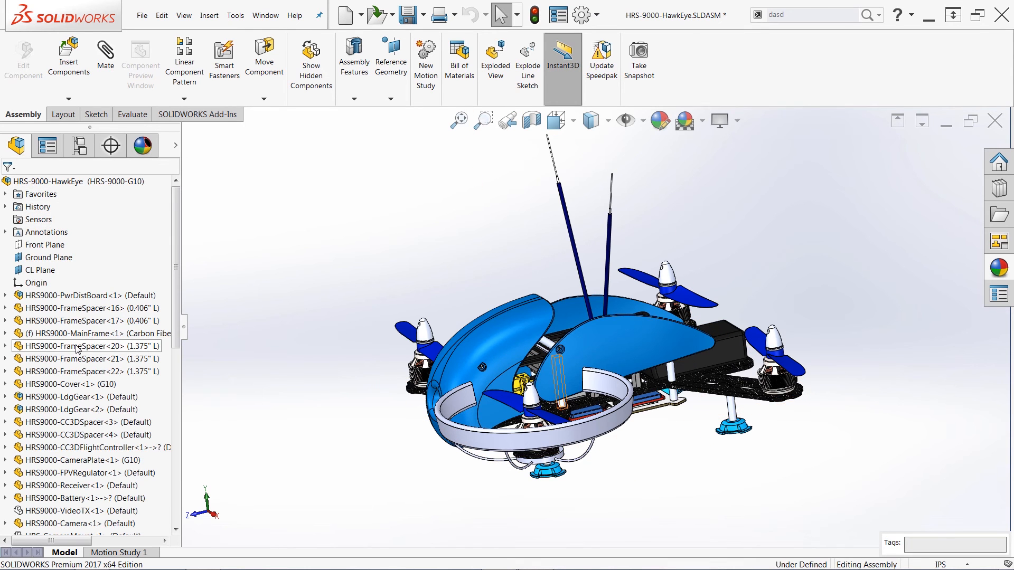
click(72, 308)
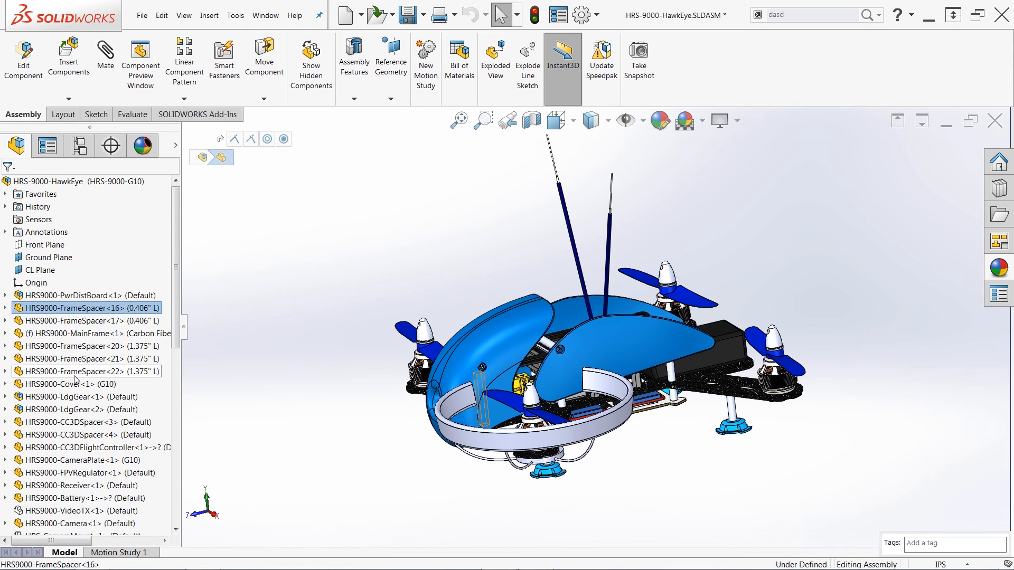
shift+click(76, 410)
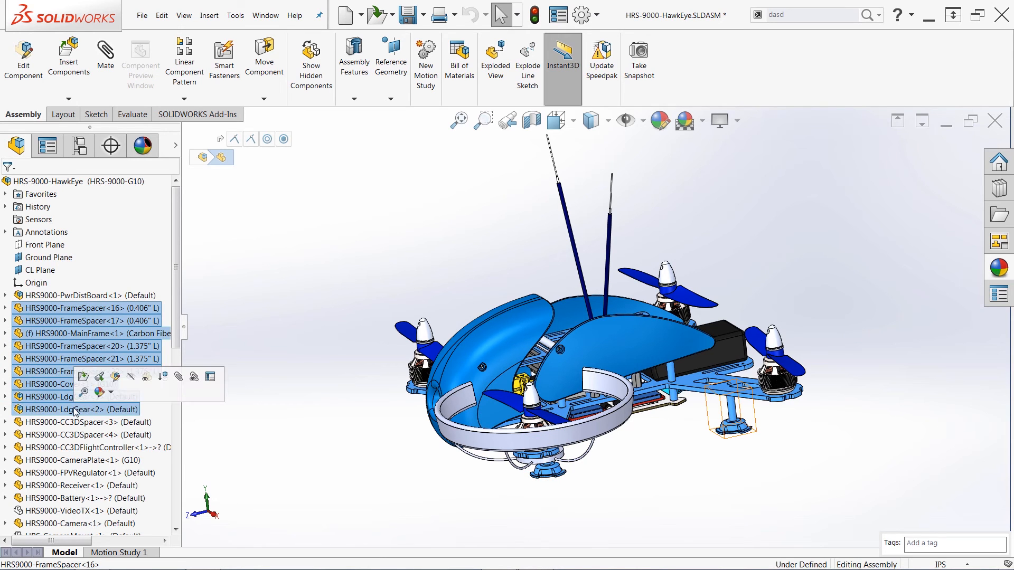
click(922, 544)
text(t3)
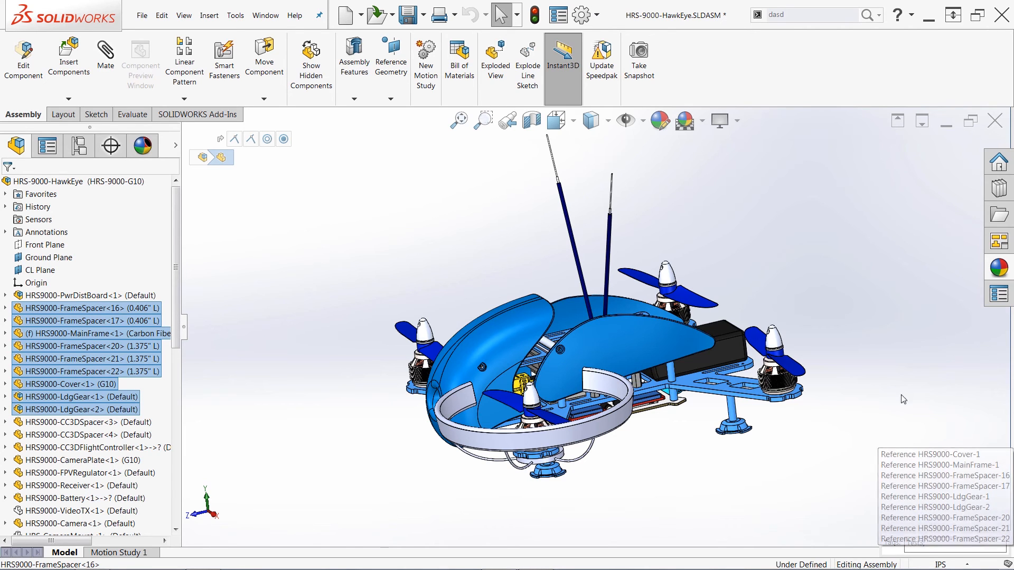
click(216, 264)
Filter the component tree by the tag "Test3", then clear the filter to restore the full assembly.
click(125, 168)
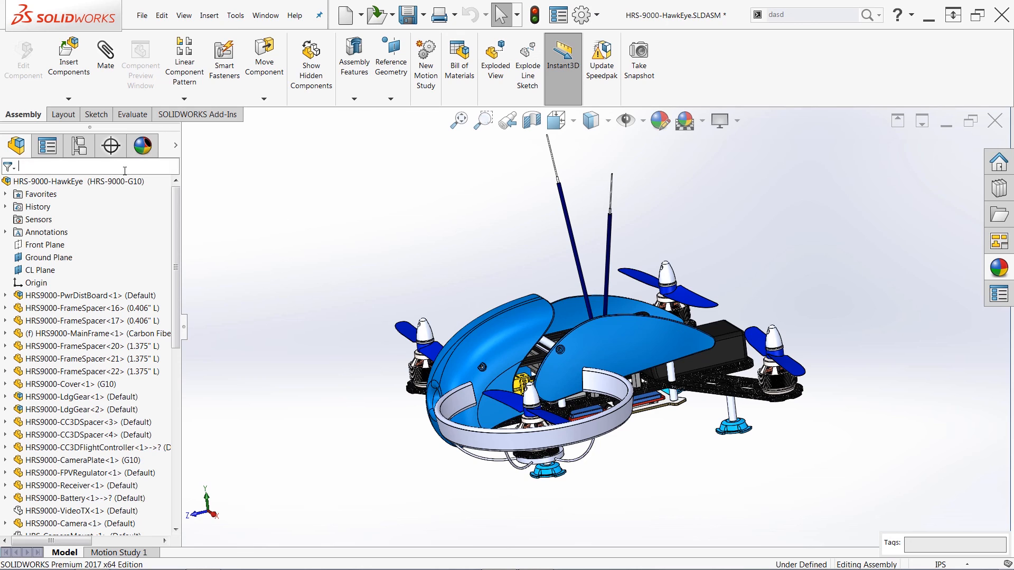
text(Test3)
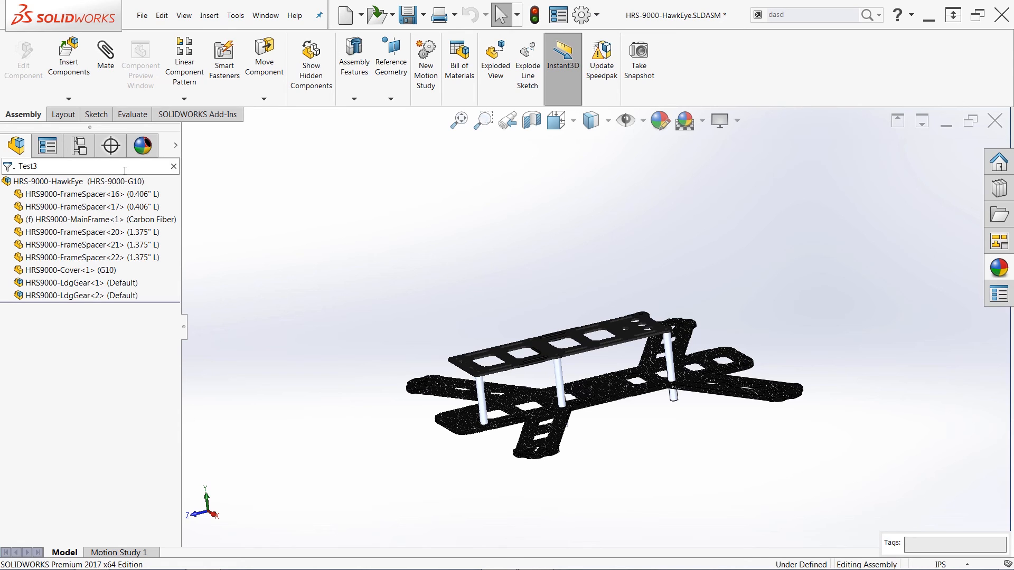
click(173, 166)
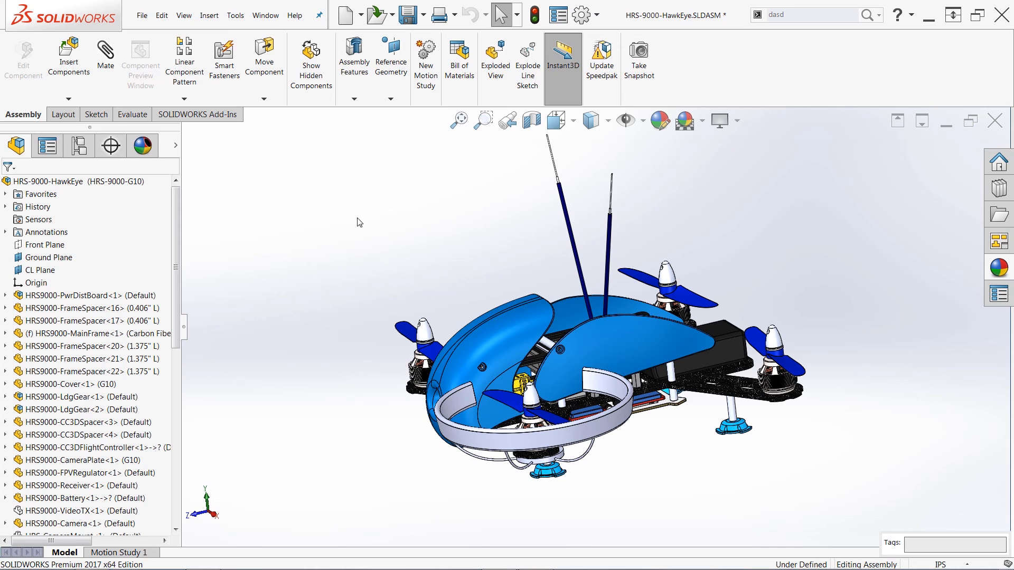
scroll(585, 316, up, 2)
scroll(585, 316, down, 2)
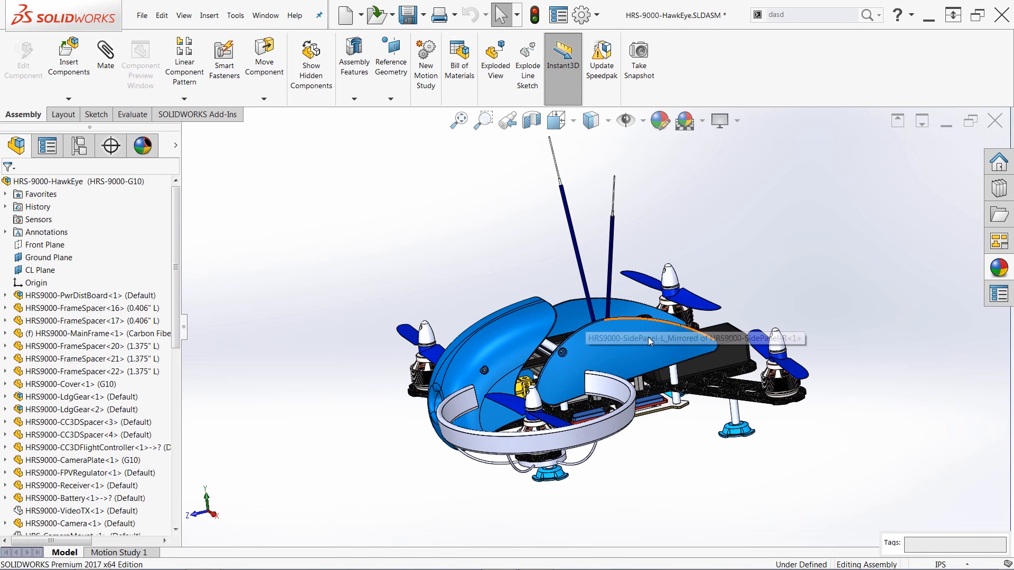
middle_drag(744, 439, 772, 433)
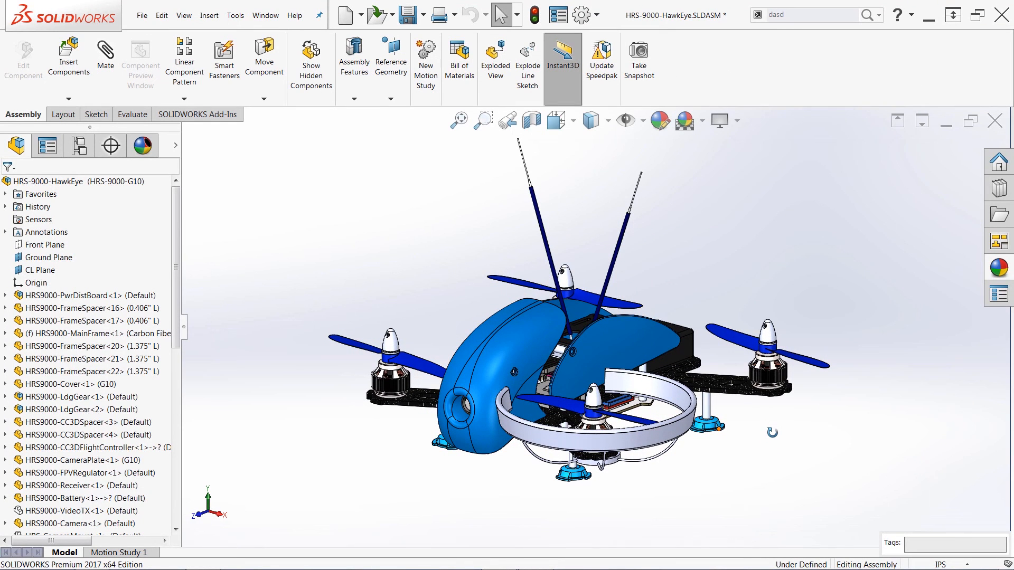